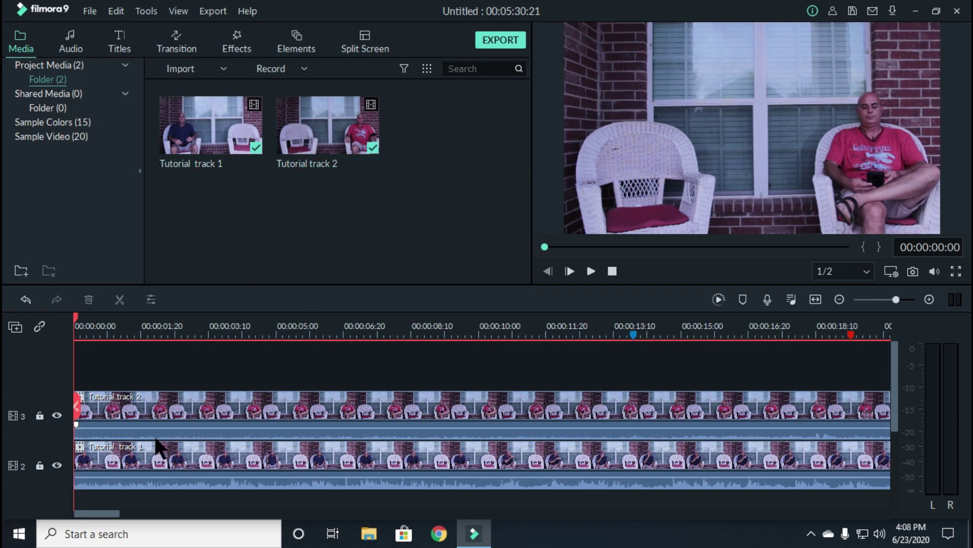
# - Hide and lock track 2, and play Tutorial track 2 around its red marker near 00:00:59
pyautogui.click(57, 465)
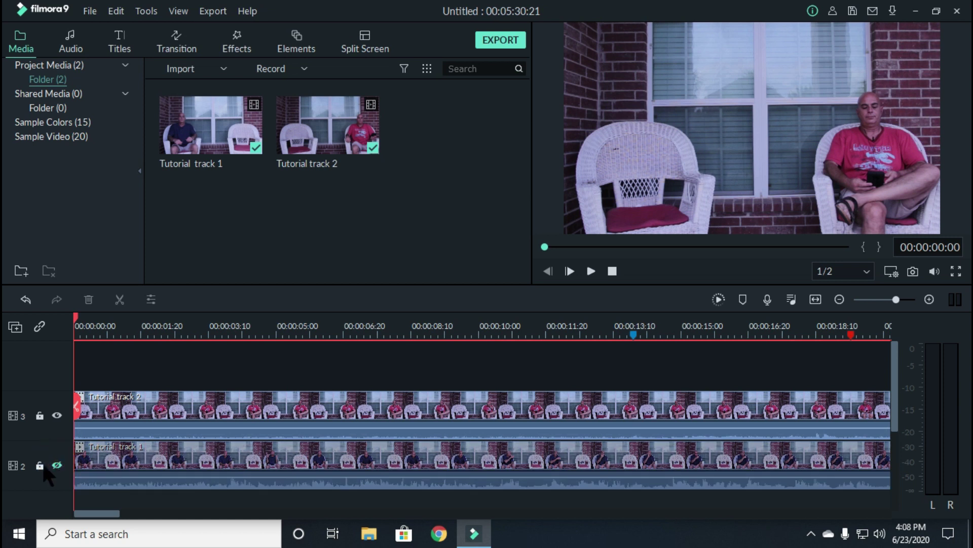
pyautogui.click(39, 465)
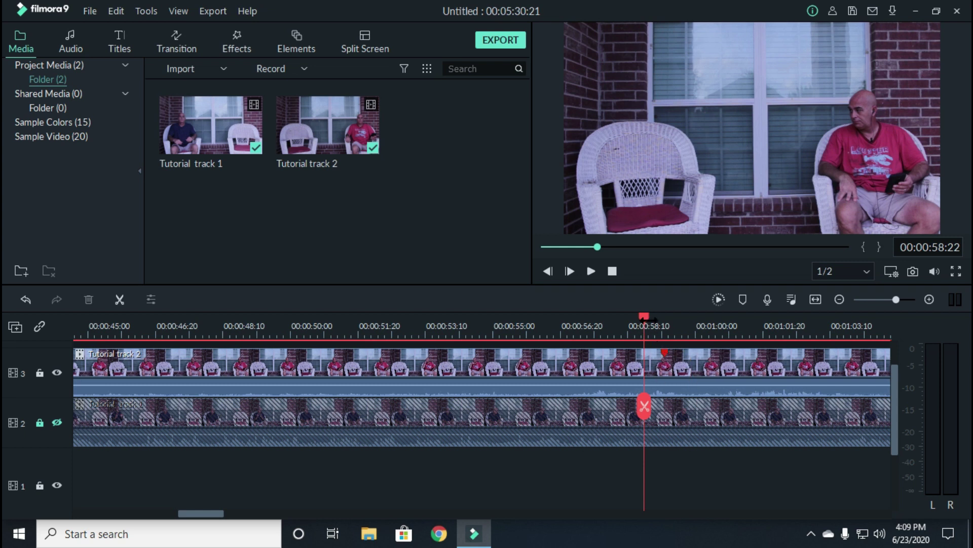
pyautogui.press('space')
pyautogui.press('space')
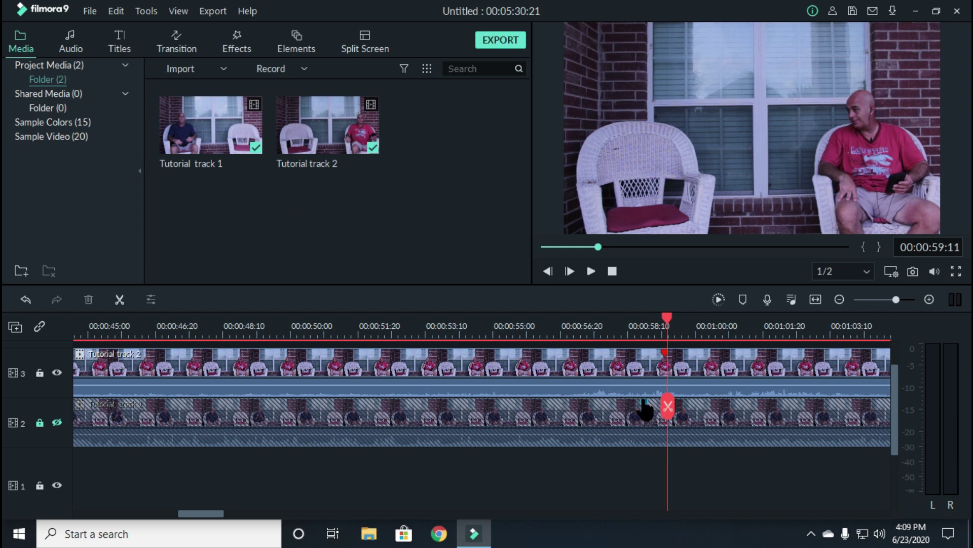
pyautogui.moveTo(668, 318); pyautogui.dragTo(612, 319)
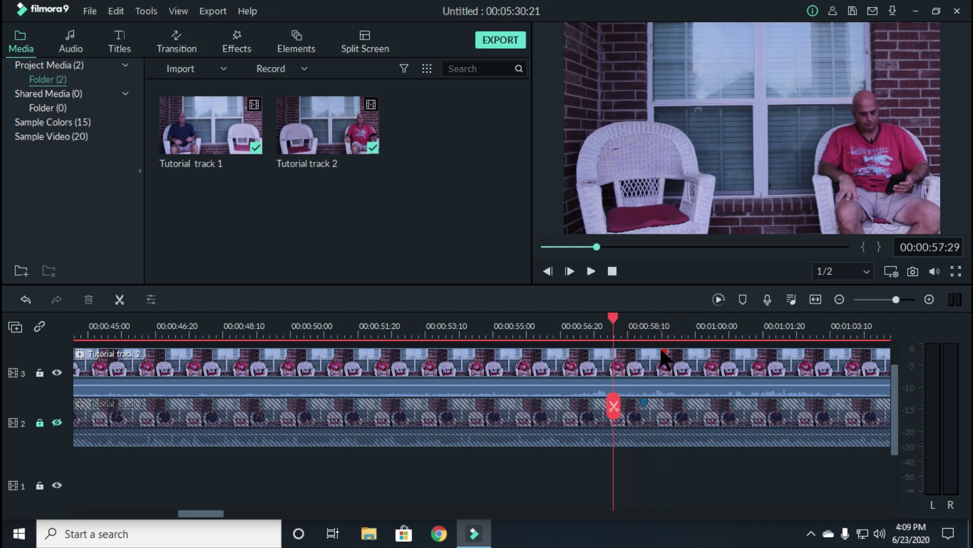
# - Hide and lock track 3, unhide and unlock track 2, and play Tutorial track 1 past its blue marker
pyautogui.click(56, 373)
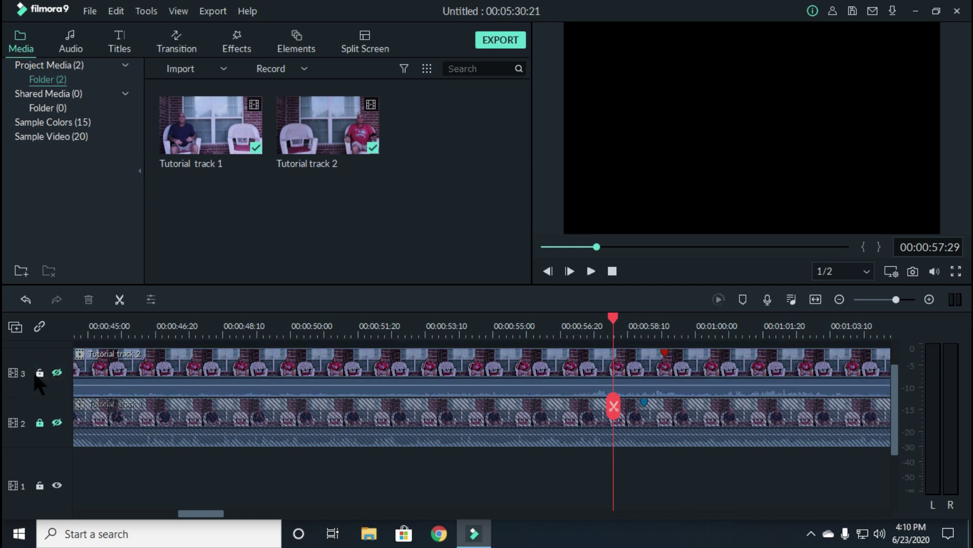
pyautogui.click(40, 373)
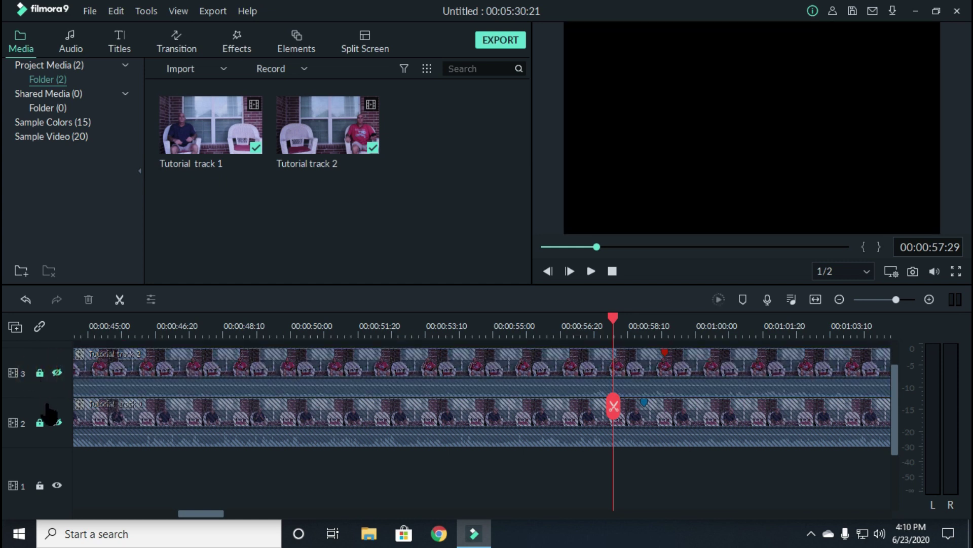
pyautogui.click(56, 423)
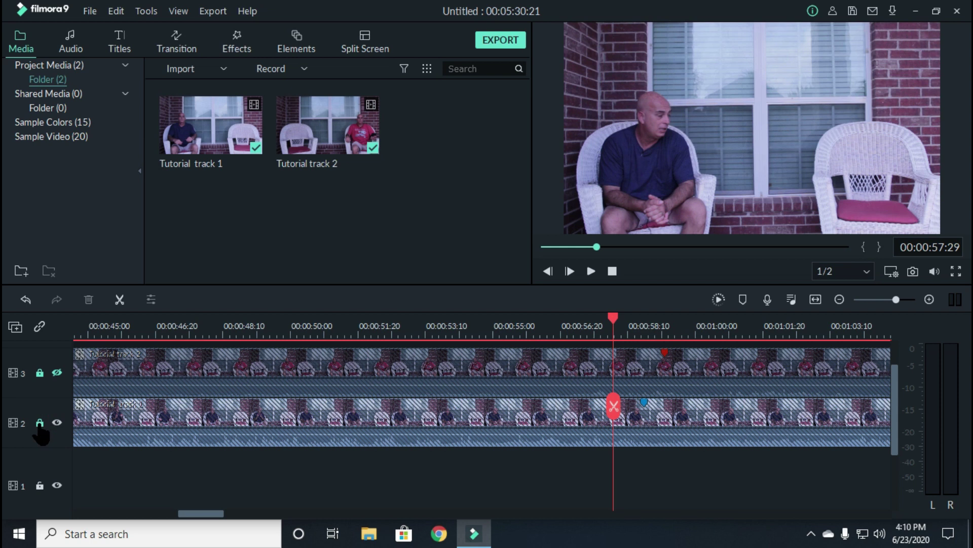
pyautogui.click(39, 423)
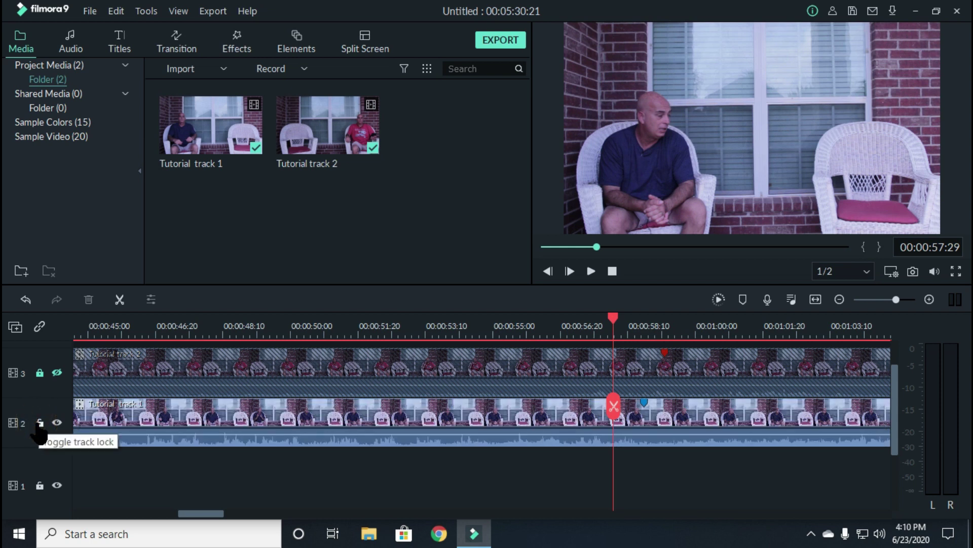
pyautogui.press('space')
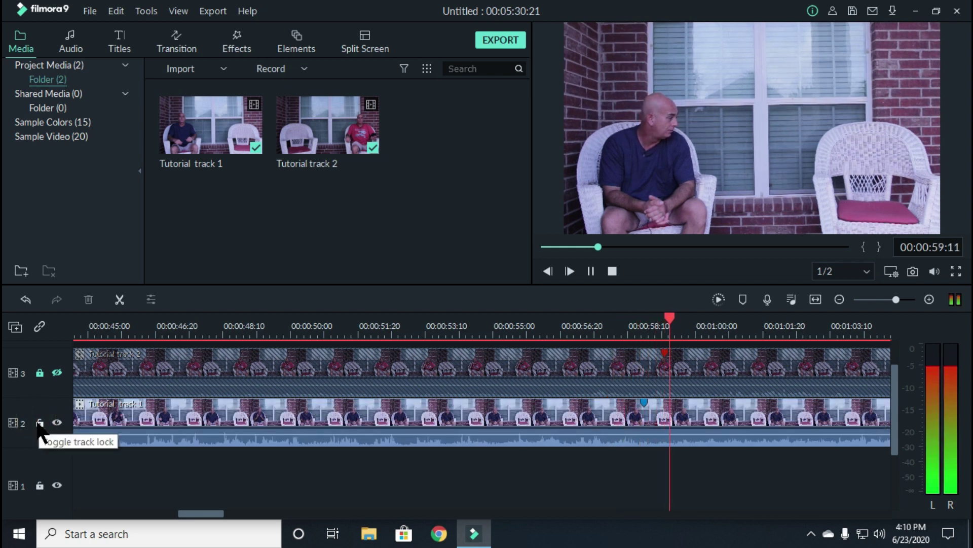
pyautogui.press('space')
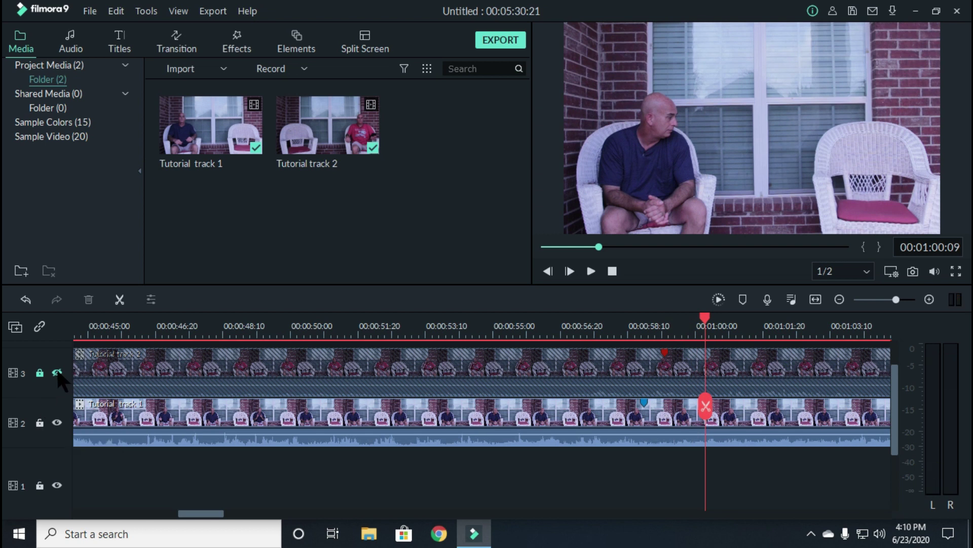
# - Unhide track 3 and replay the section from about 00:00:56:20 past both markers
pyautogui.click(57, 373)
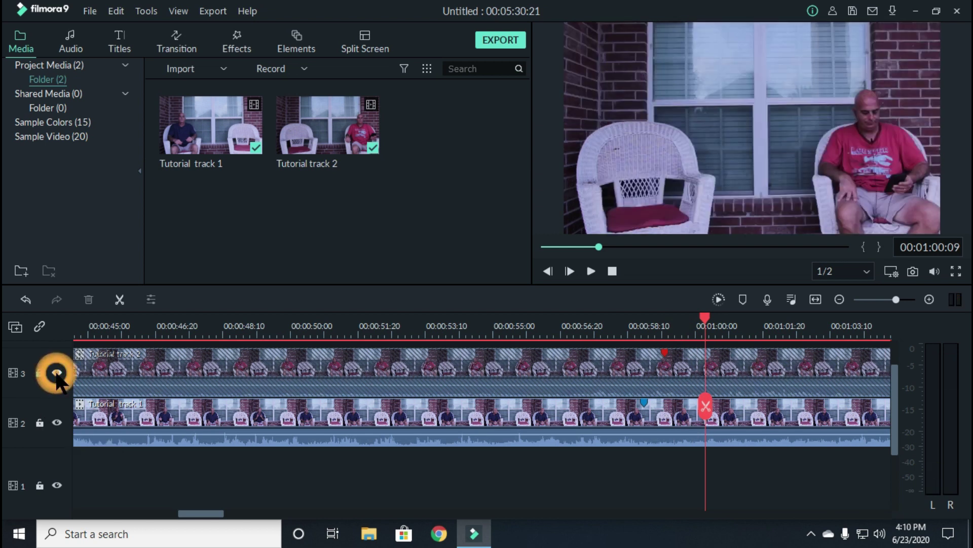
pyautogui.moveTo(705, 318); pyautogui.dragTo(580, 330)
pyautogui.press('space')
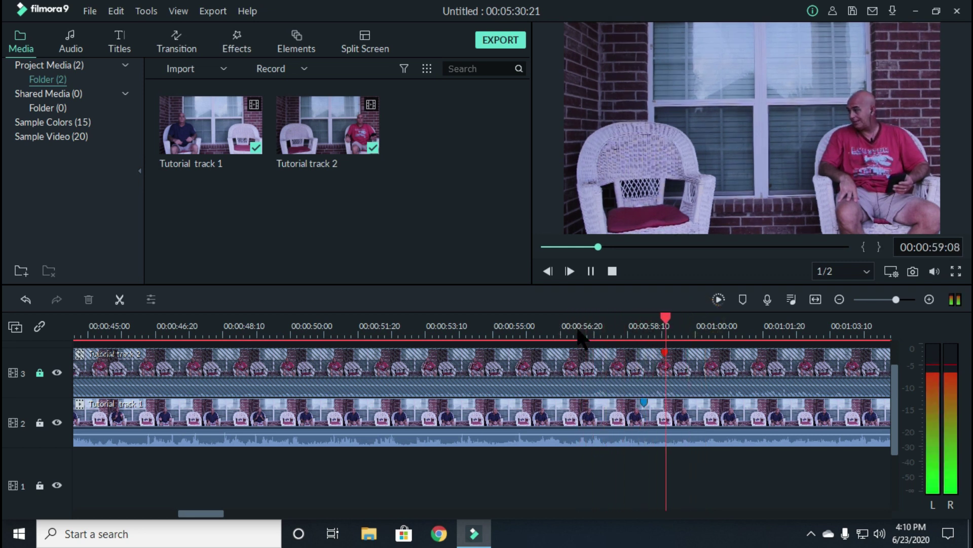
pyautogui.press('space')
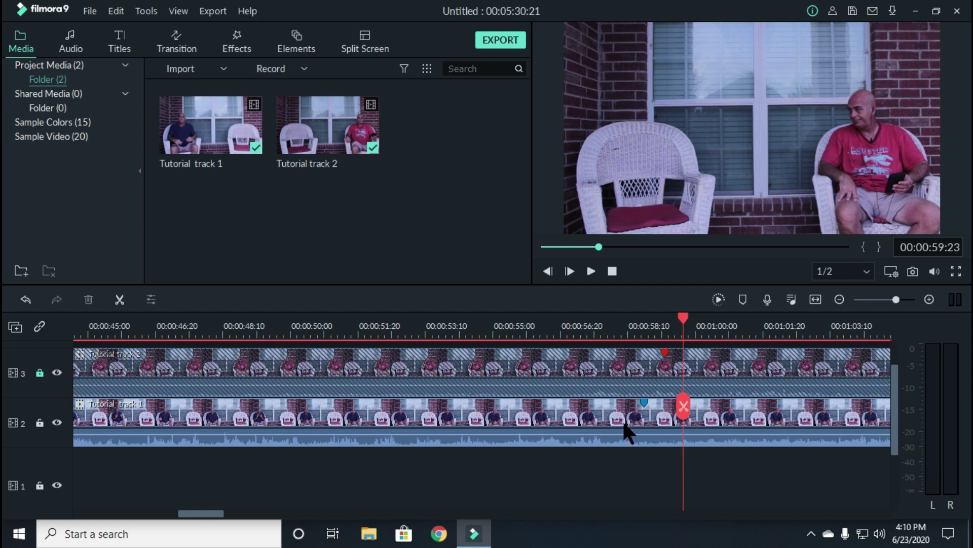
# - Return the playhead to the start of the timeline and unlock track 3
pyautogui.moveTo(645, 409)
pyautogui.moveTo(684, 325); pyautogui.dragTo(826, 325)
pyautogui.moveTo(198, 513); pyautogui.dragTo(245, 514)
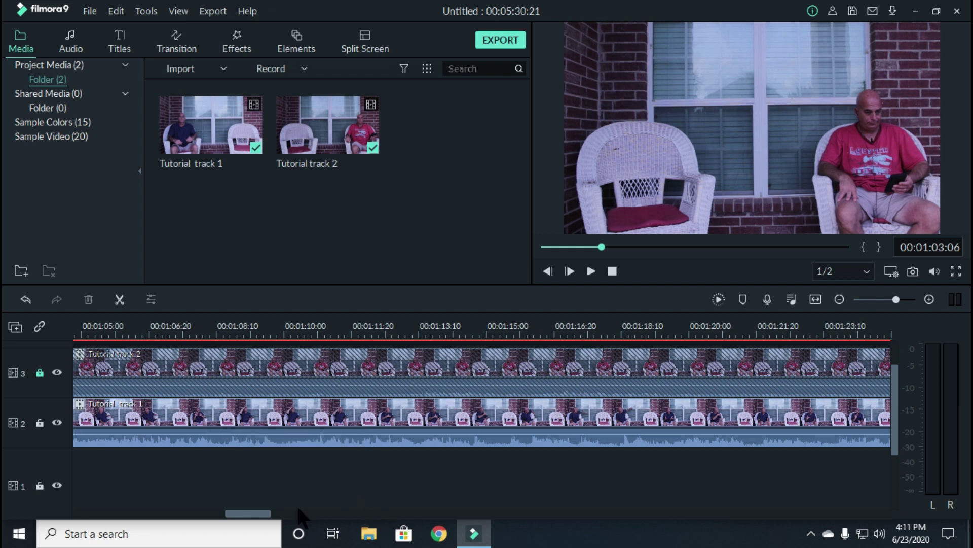
pyautogui.moveTo(259, 513); pyautogui.dragTo(217, 516)
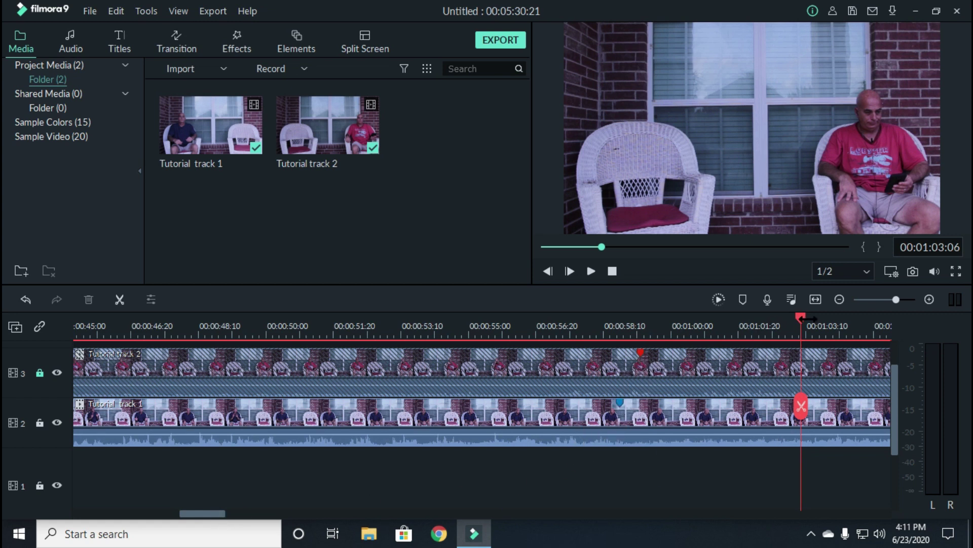
pyautogui.moveTo(801, 317); pyautogui.dragTo(76, 405)
pyautogui.moveTo(154, 512)
pyautogui.mouseDown()
pyautogui.moveTo(79, 510)
pyautogui.moveTo(140, 513)
pyautogui.mouseUp()
pyautogui.moveTo(427, 319); pyautogui.dragTo(7, 333)
pyautogui.click(108, 513)
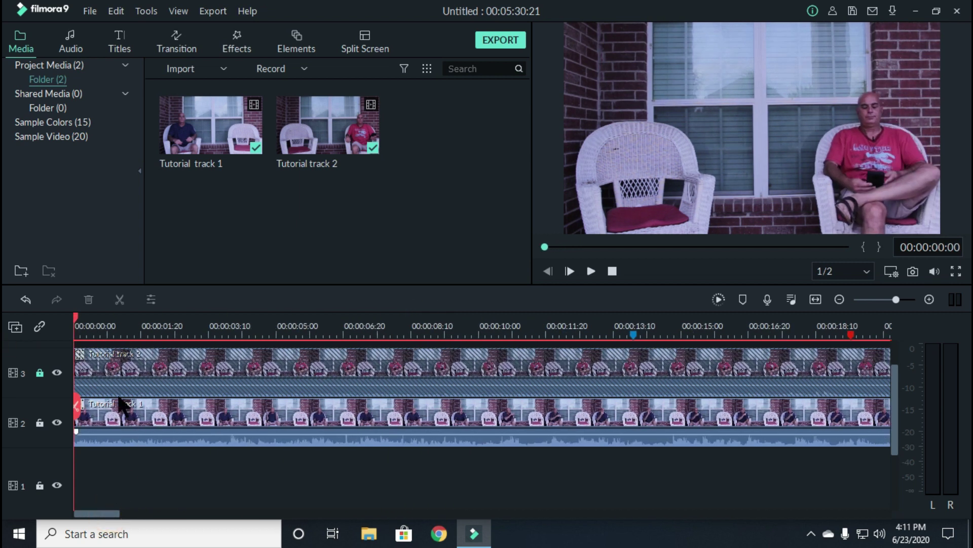
pyautogui.click(39, 373)
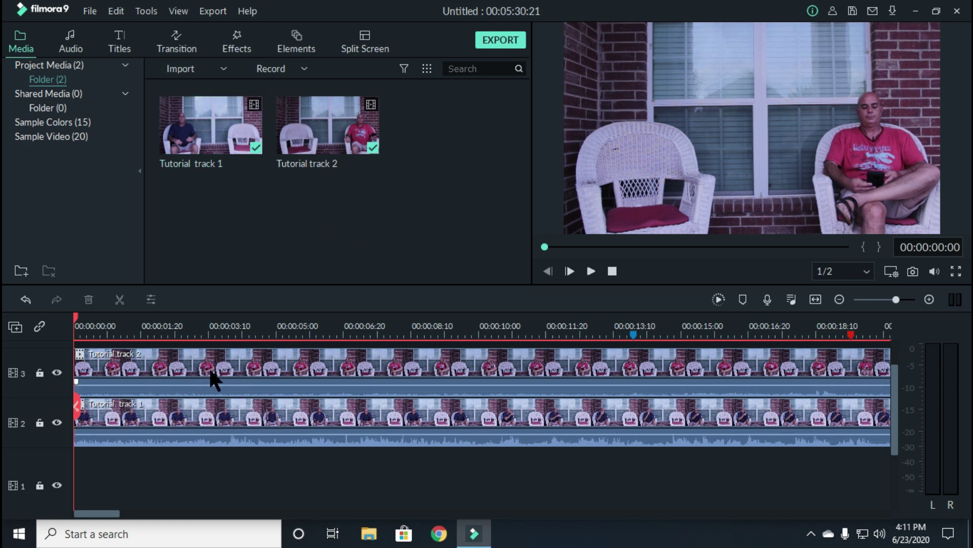
# - Apply the Image Mask utility effect to the Tutorial track 2 clip on track 3
pyautogui.click(237, 48)
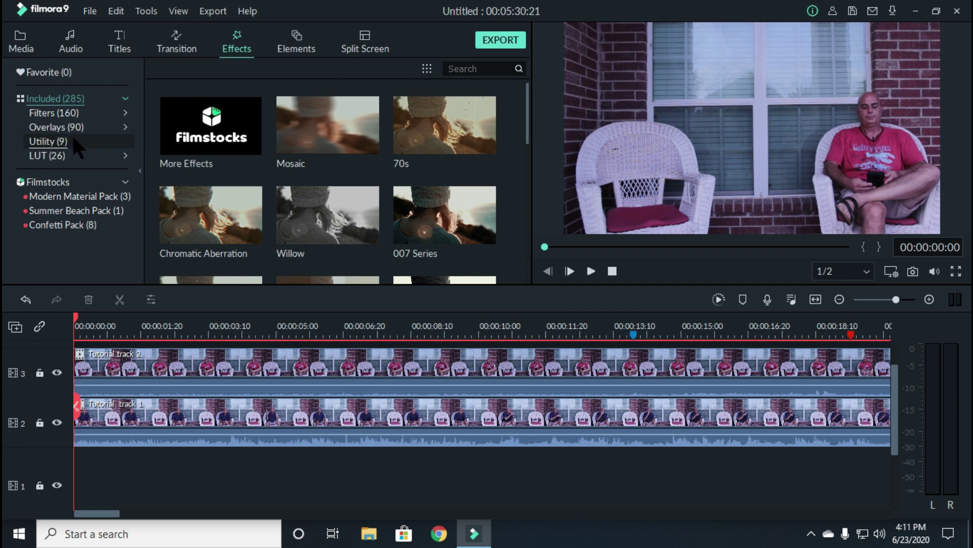
pyautogui.click(55, 141)
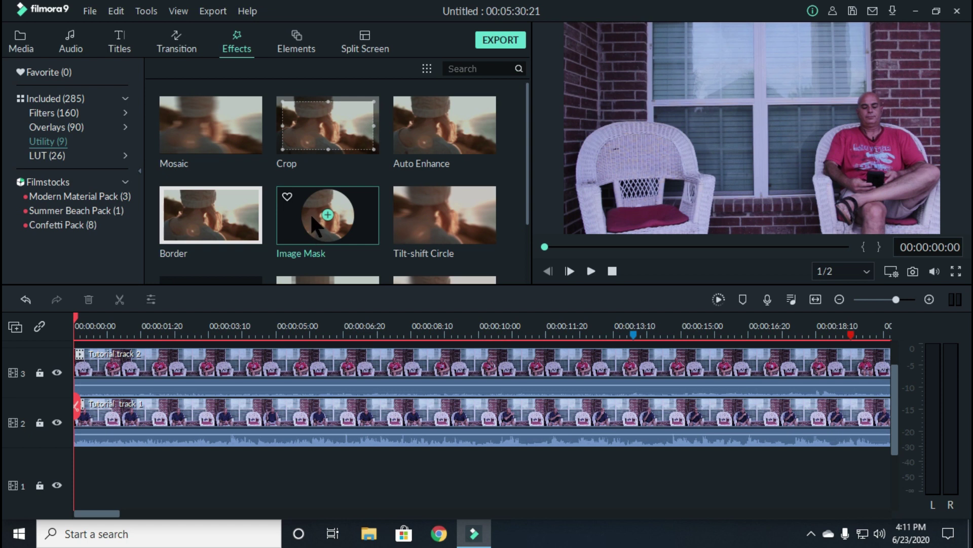
pyautogui.moveTo(309, 212); pyautogui.dragTo(184, 358)
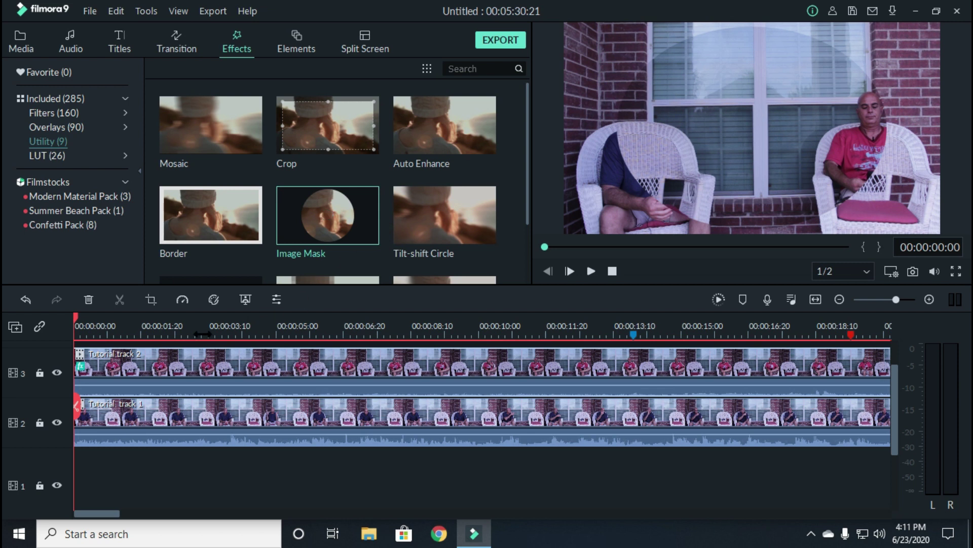
# - Open the Tutorial track 2 clip's Image Mask settings and choose the square mask shape
pyautogui.doubleClick(82, 367)
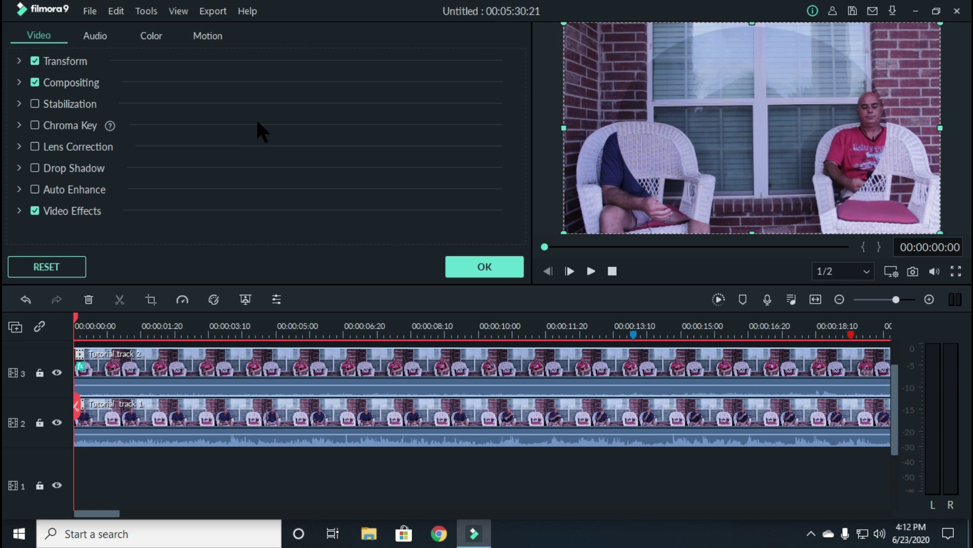
pyautogui.click(34, 211)
pyautogui.click(35, 211)
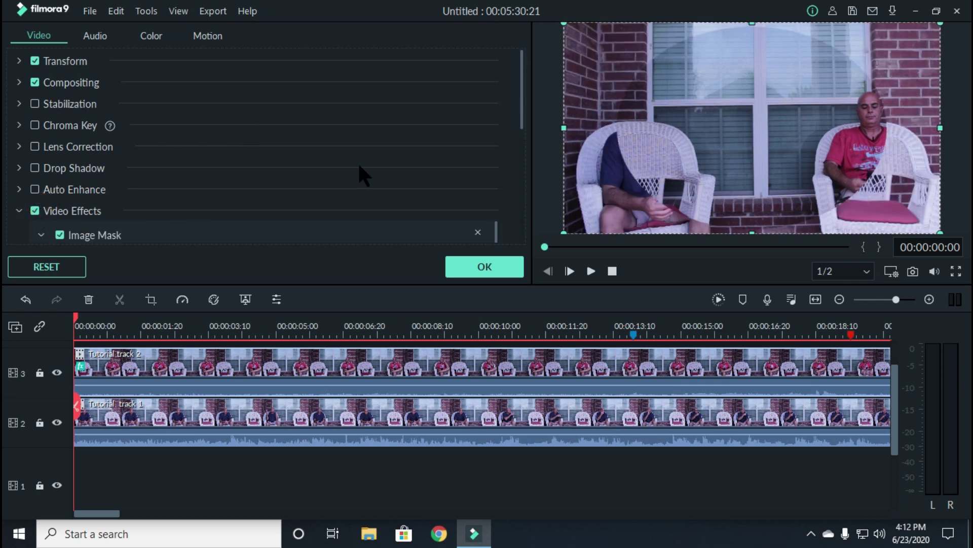
pyautogui.scroll(-2, 373, 157)
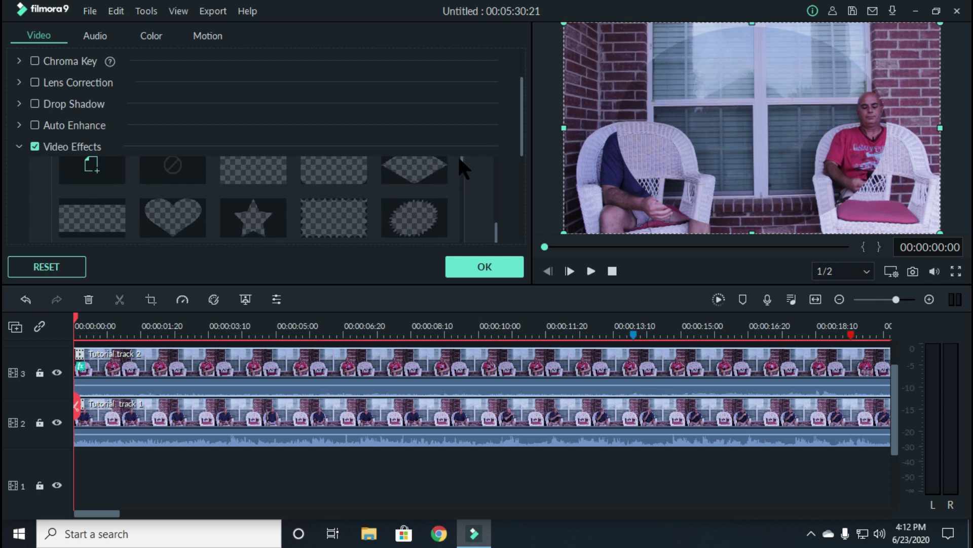
pyautogui.moveTo(461, 158); pyautogui.dragTo(461, 220)
pyautogui.scroll(-3, 462, 185)
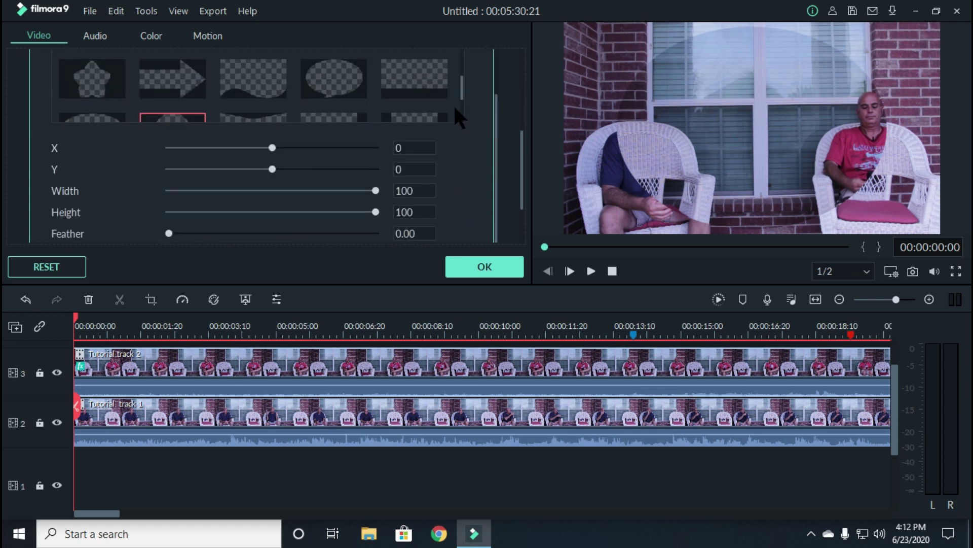
pyautogui.moveTo(463, 87)
pyautogui.mouseDown()
pyautogui.moveTo(460, 99)
pyautogui.moveTo(461, 90)
pyautogui.mouseUp()
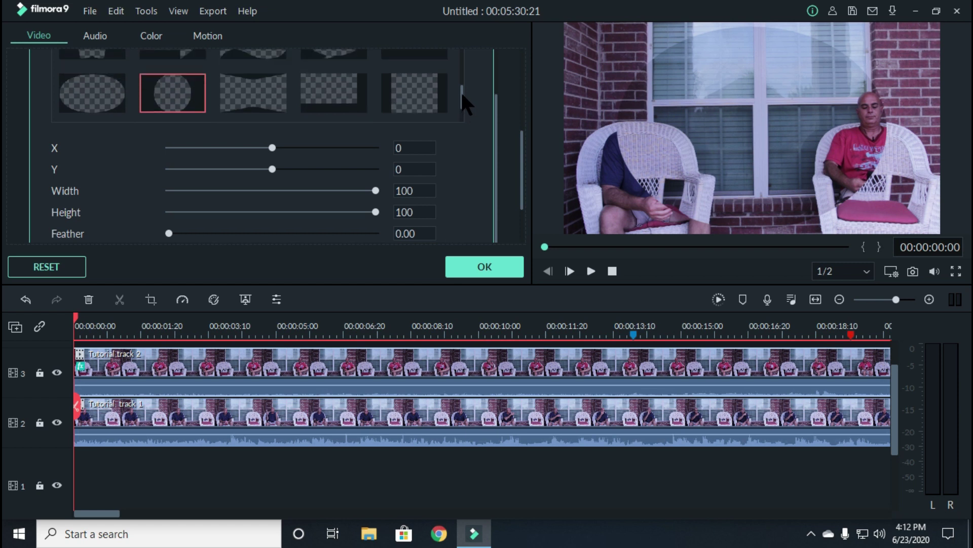
pyautogui.click(416, 99)
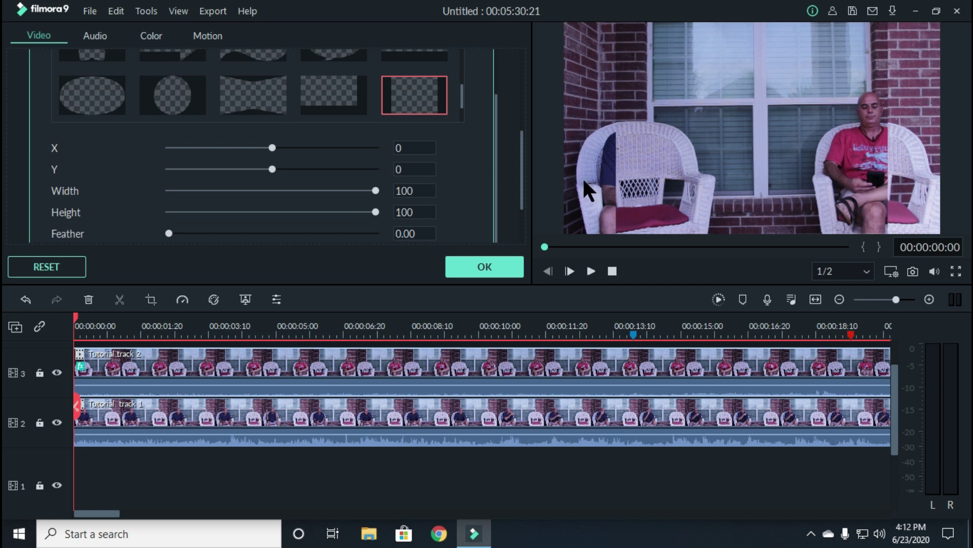
# - Set the image mask's X to 206 and Feather to 73.10, and preview the combined clips around 00:01:03
pyautogui.click(272, 148)
pyautogui.moveTo(276, 148)
pyautogui.mouseDown()
pyautogui.moveTo(267, 147)
pyautogui.moveTo(293, 148)
pyautogui.mouseUp()
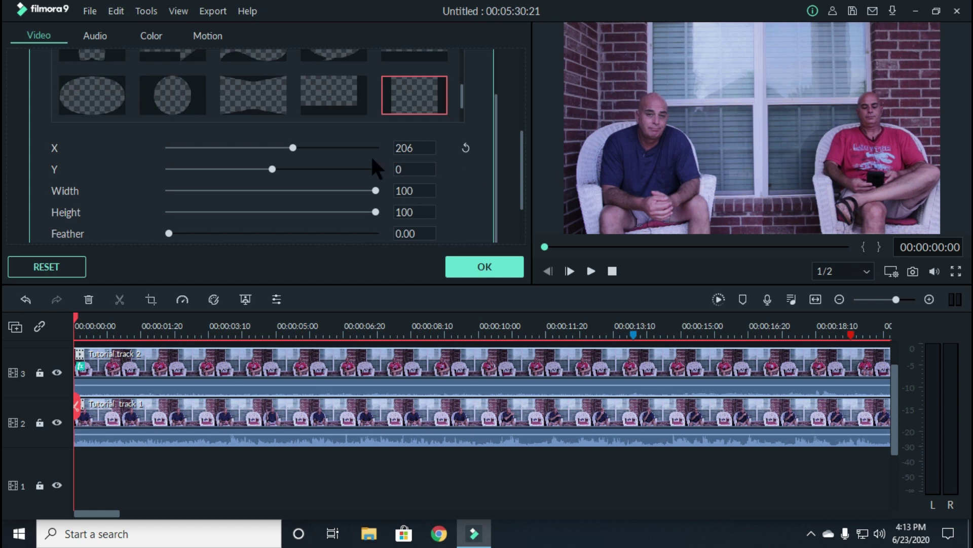
pyautogui.click(172, 234)
pyautogui.moveTo(171, 234); pyautogui.dragTo(320, 252)
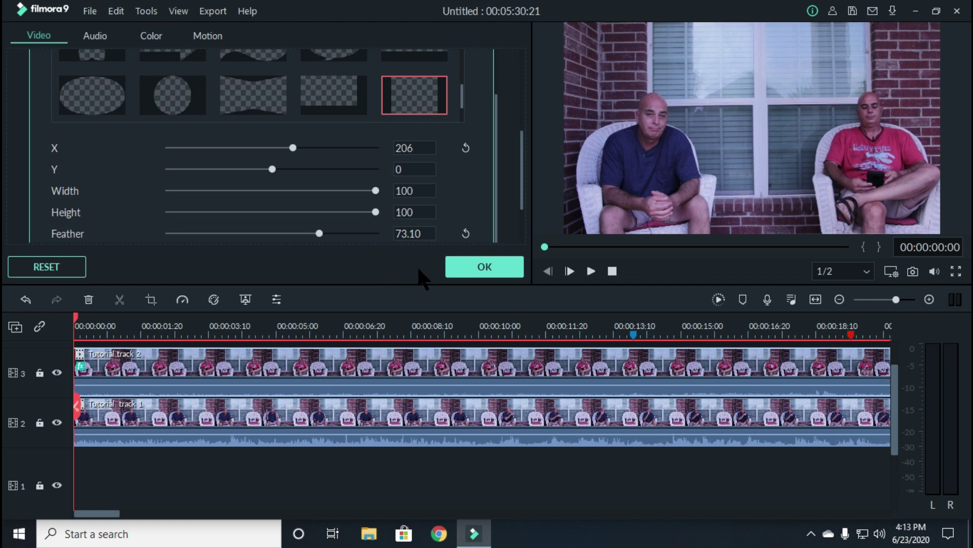
pyautogui.click(477, 267)
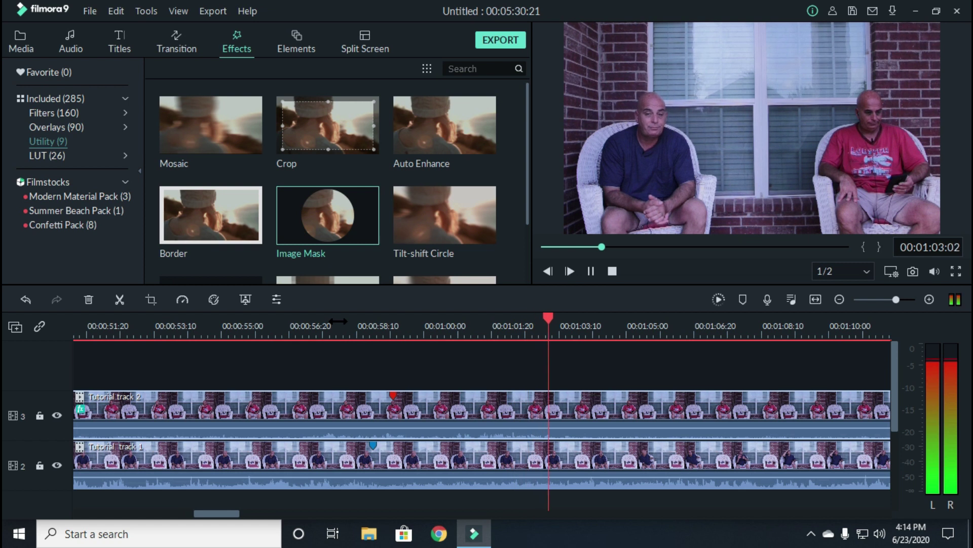
pyautogui.press('space')
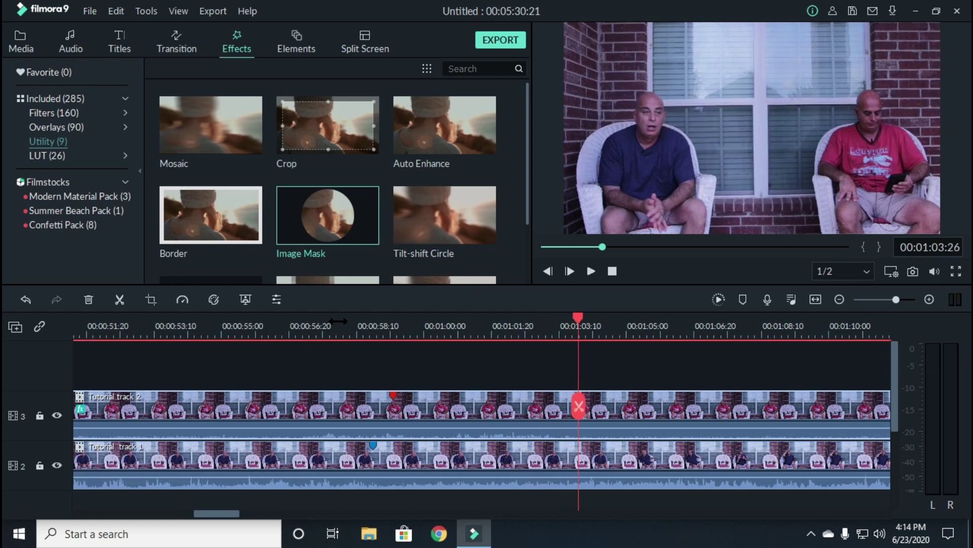